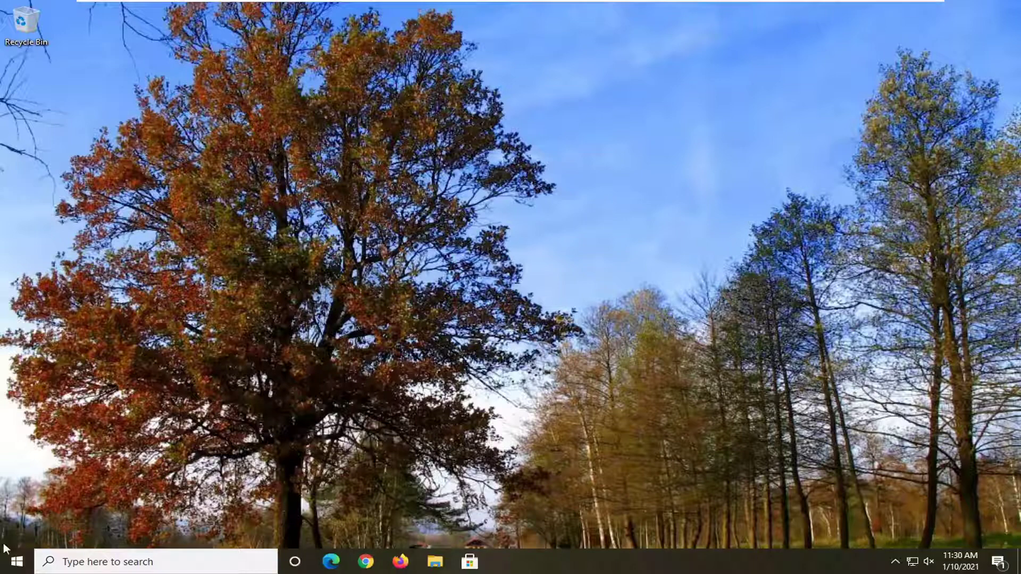
# Open Windows Settings from the Start menu and move its window further right
pyautogui.click(17, 564)
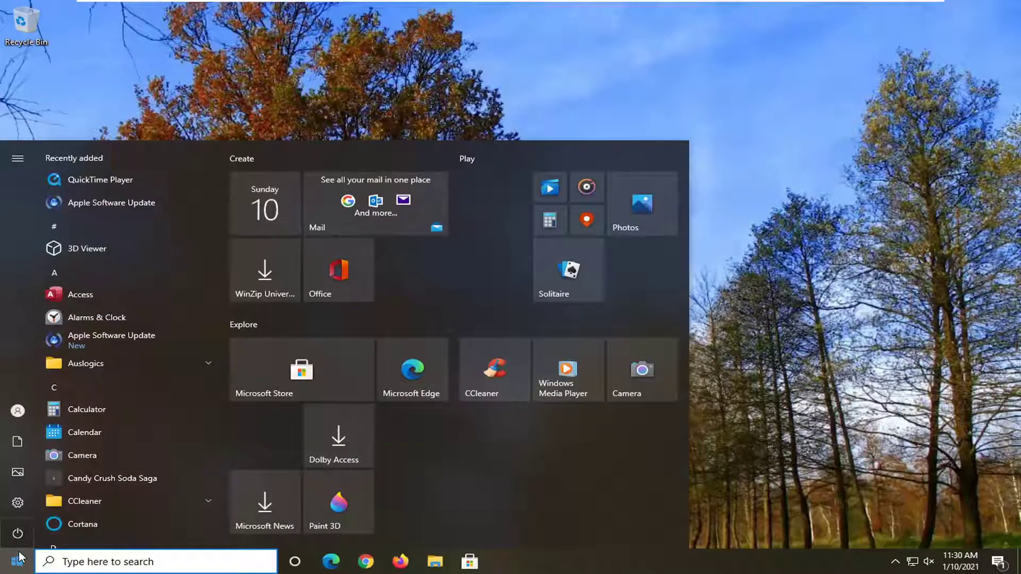
pyautogui.moveTo(15, 510)
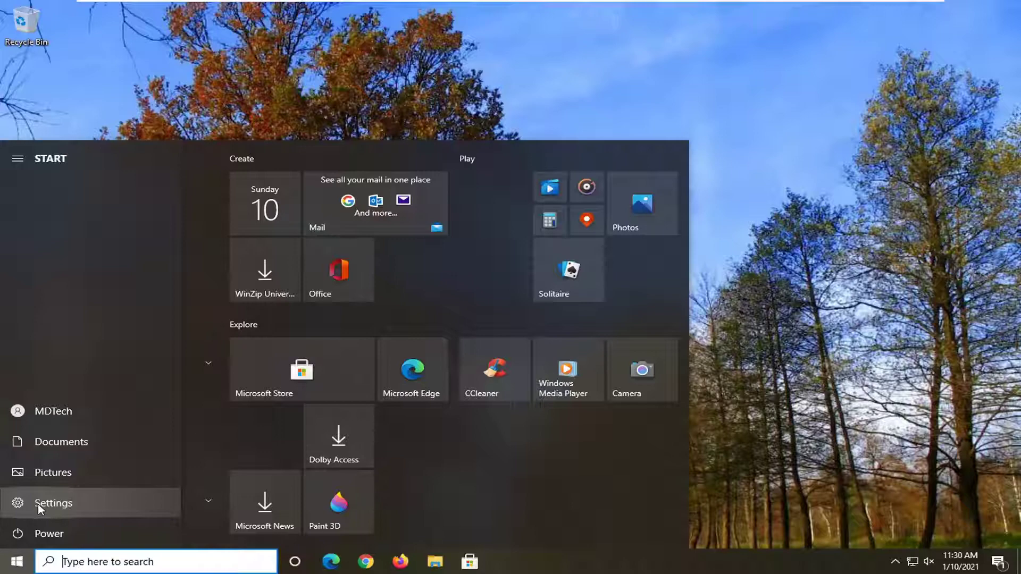
pyautogui.click(38, 504)
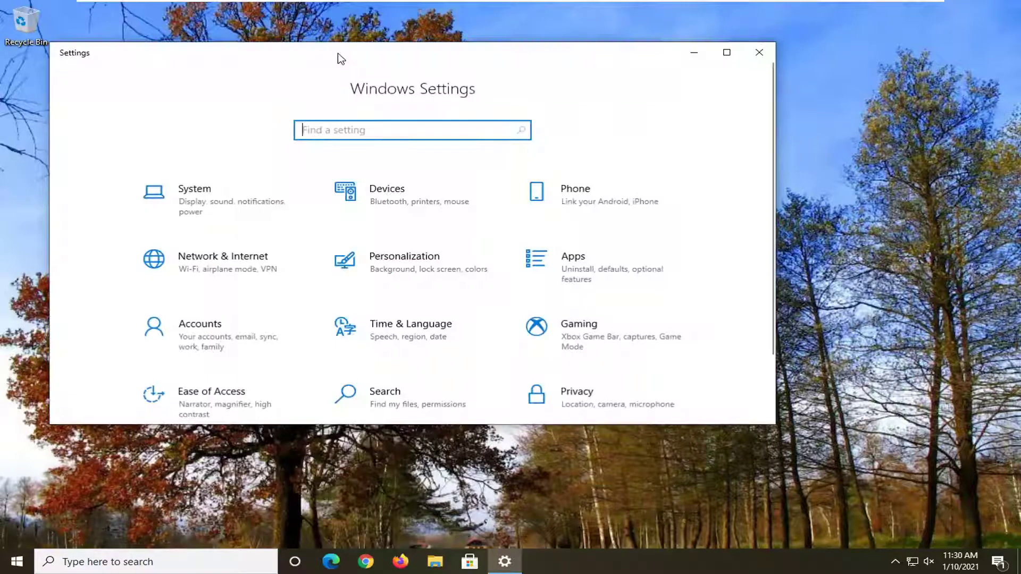
pyautogui.moveTo(341, 59); pyautogui.dragTo(469, 57)
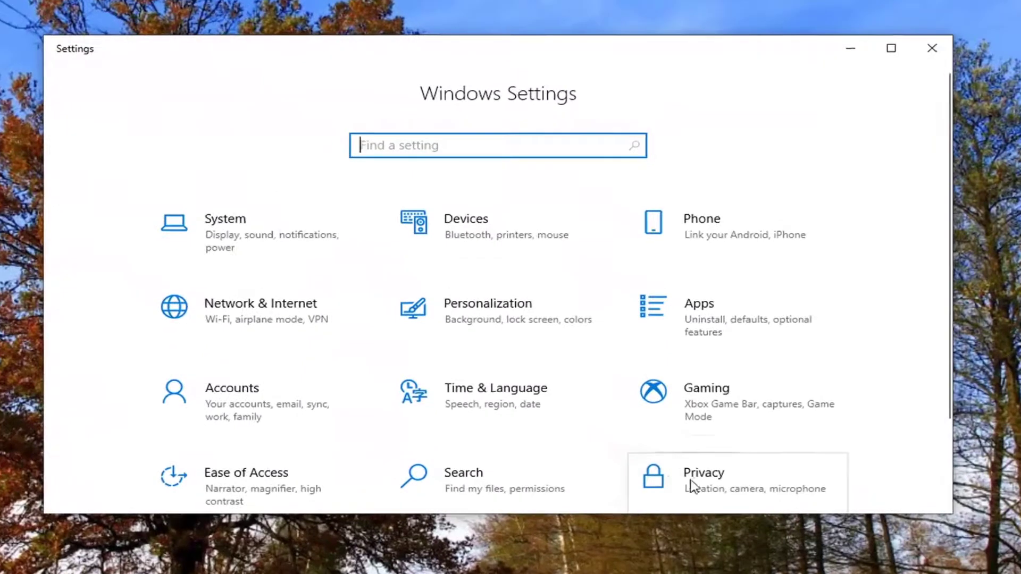
# Go to Privacy > Background apps, where apps are allowed to run in the background
pyautogui.click(695, 423)
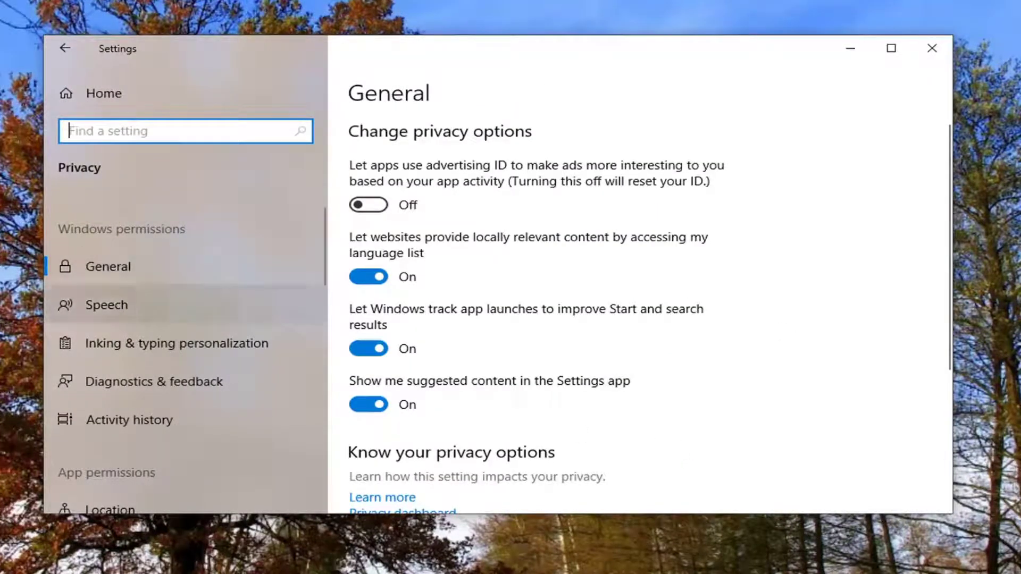
pyautogui.scroll(-1, 176, 288)
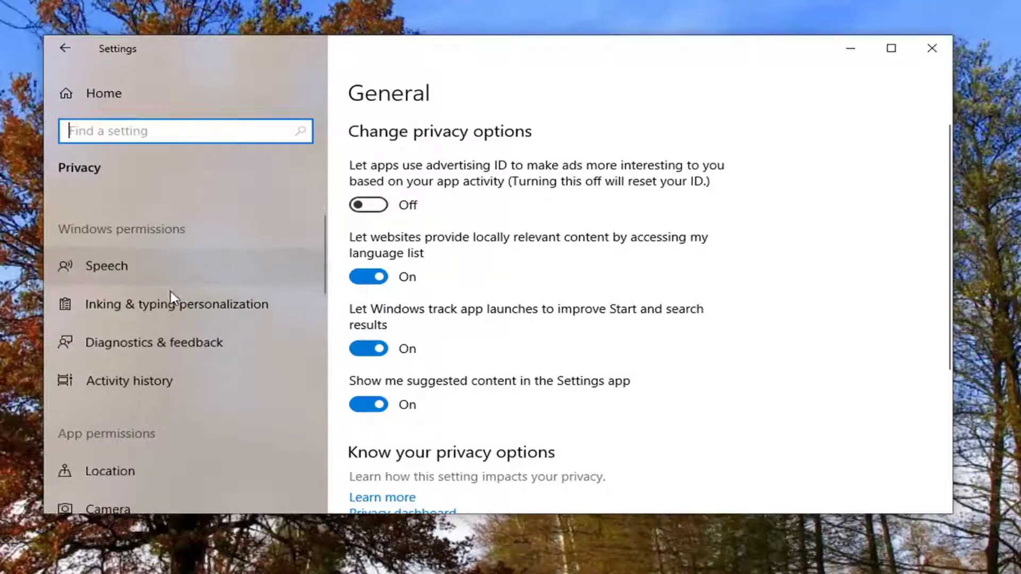
pyautogui.scroll(-10, 171, 296)
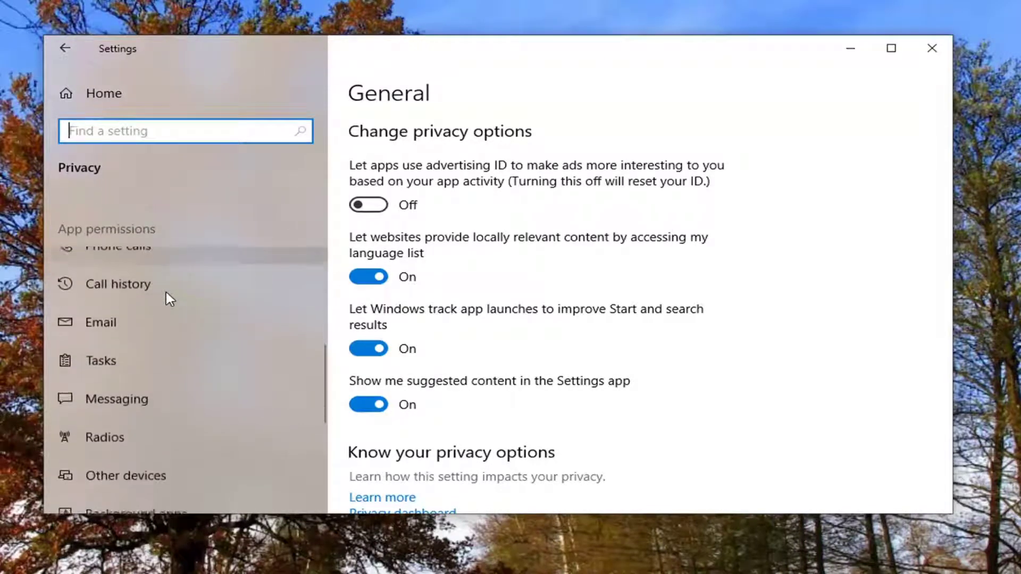
pyautogui.scroll(-5, 166, 292)
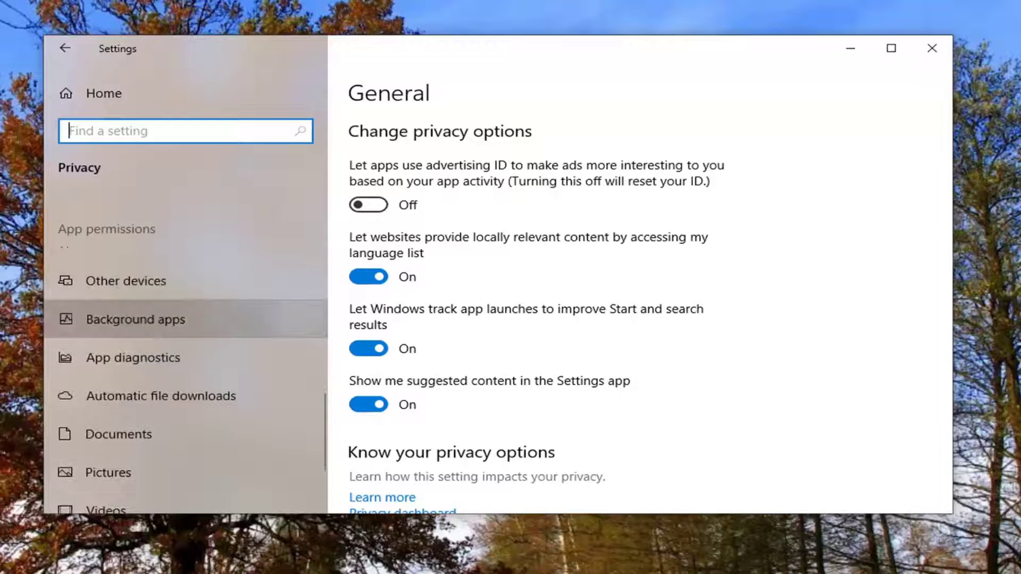
pyautogui.click(136, 320)
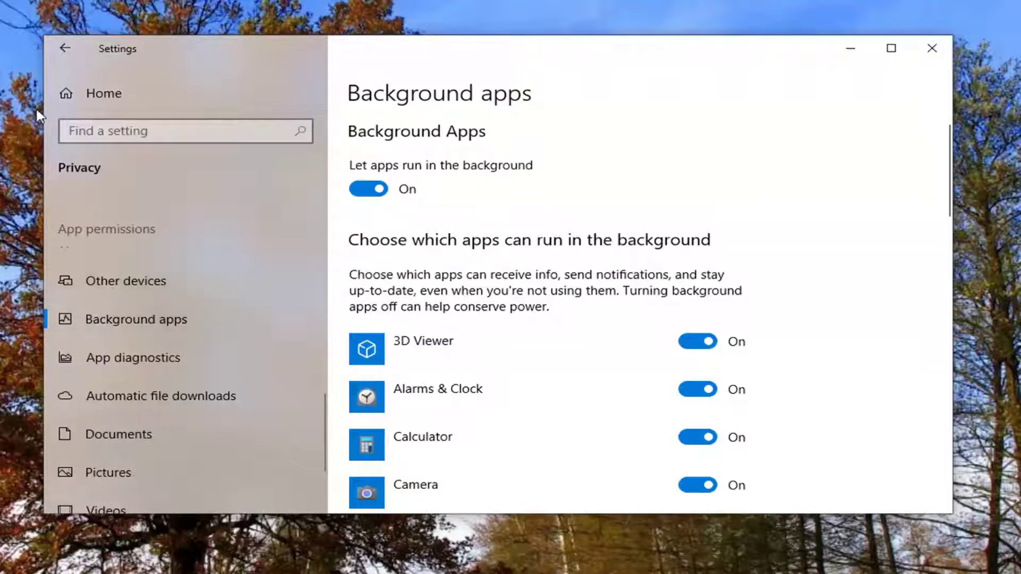
# Go to Personalization > Lock screen and keep Windows spotlight as the background
pyautogui.click(60, 53)
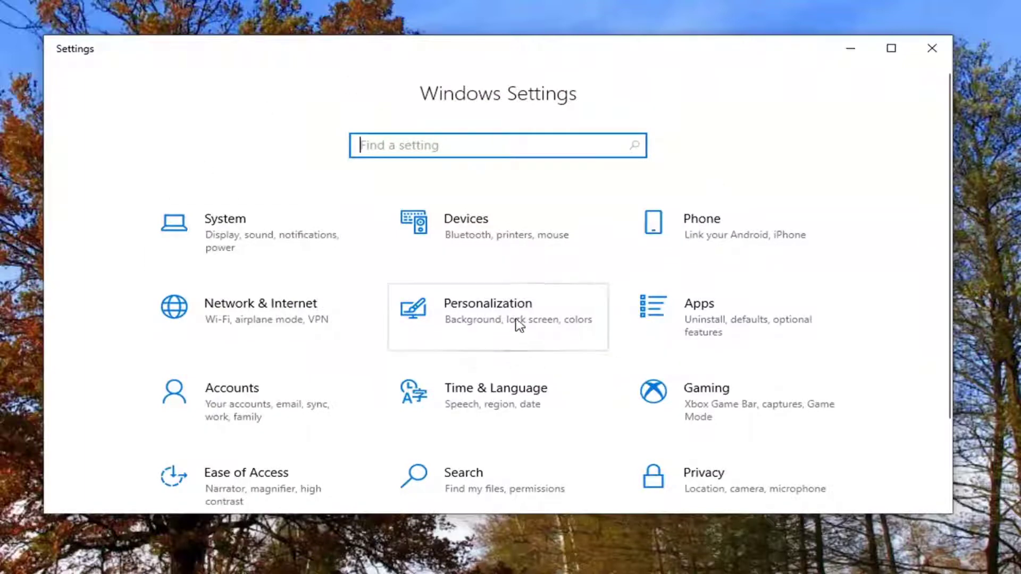
pyautogui.click(486, 320)
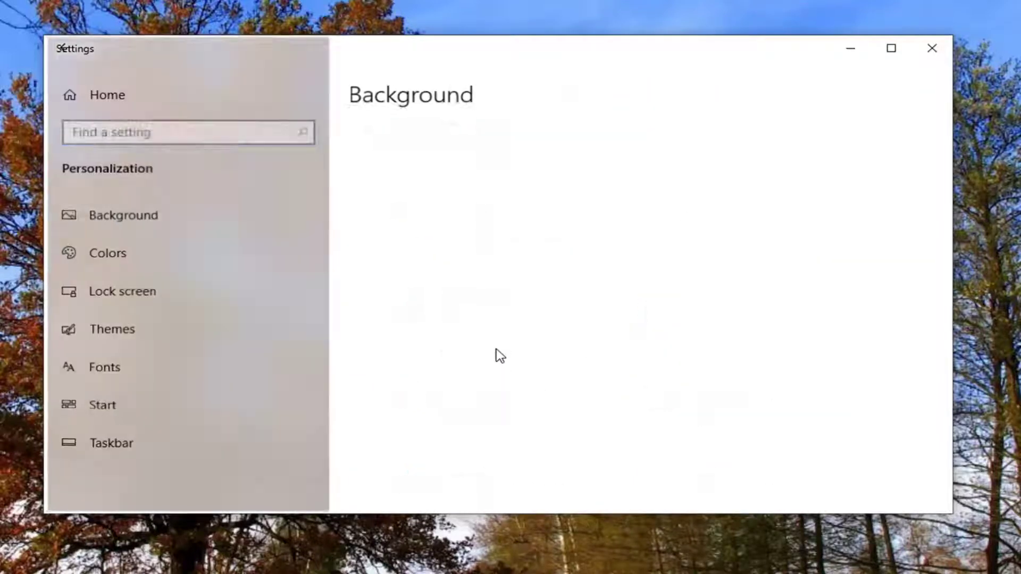
pyautogui.click(126, 293)
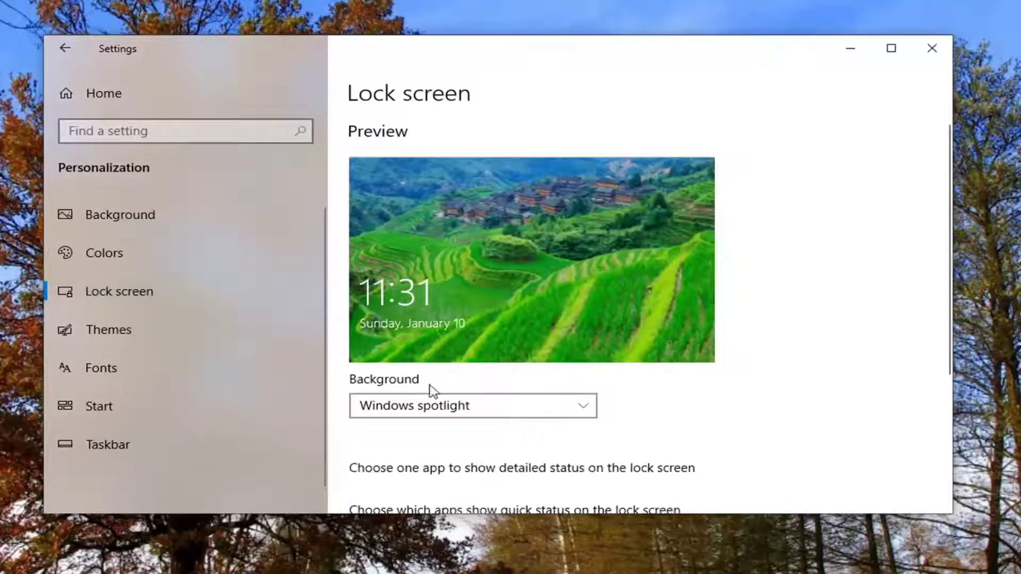
pyautogui.click(584, 411)
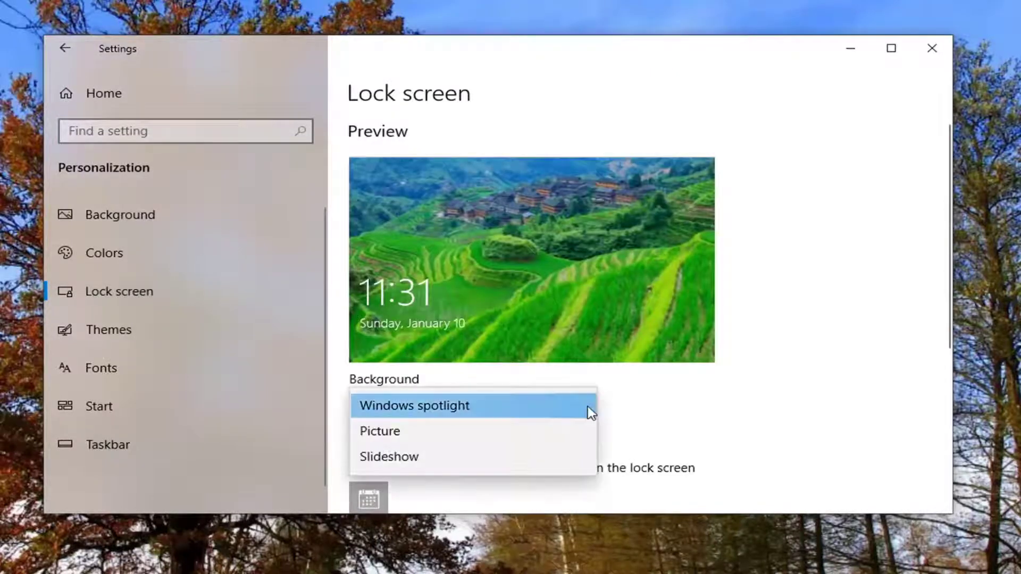
pyautogui.click(400, 409)
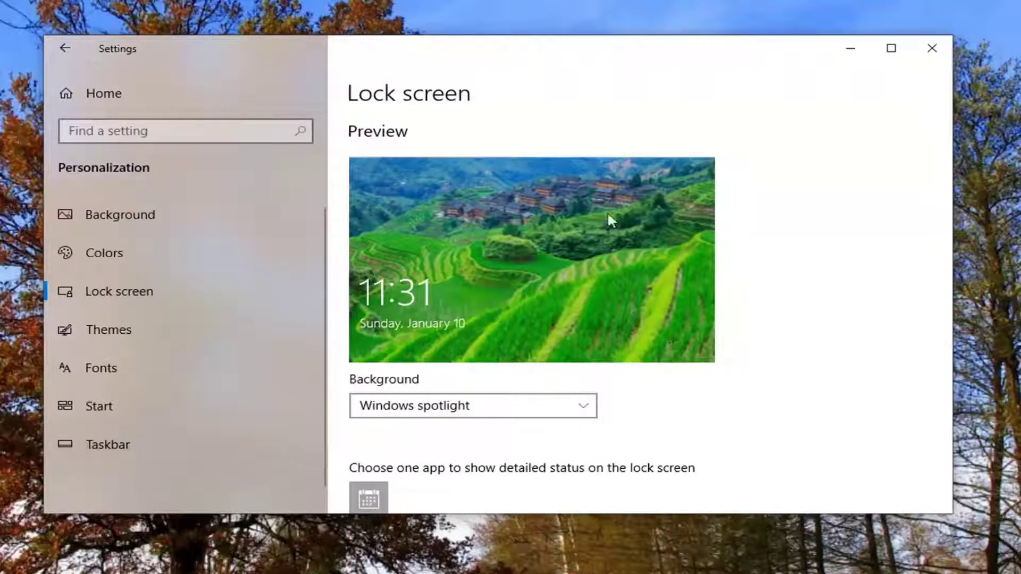
# Open Network & Internet status, then Network 5's properties, and confirm metered connection is Off
pyautogui.click(53, 50)
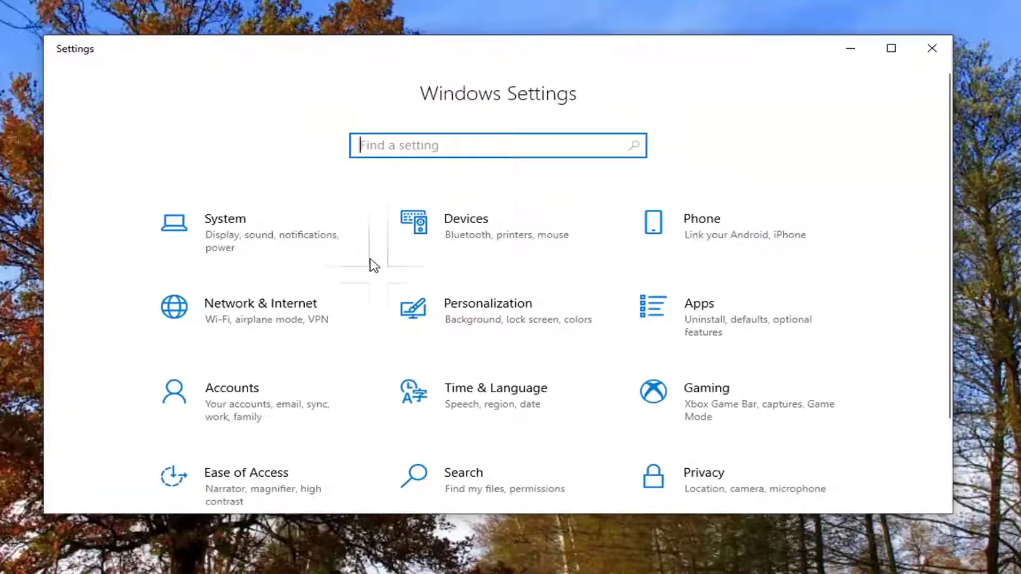
pyautogui.scroll(-2, 444, 276)
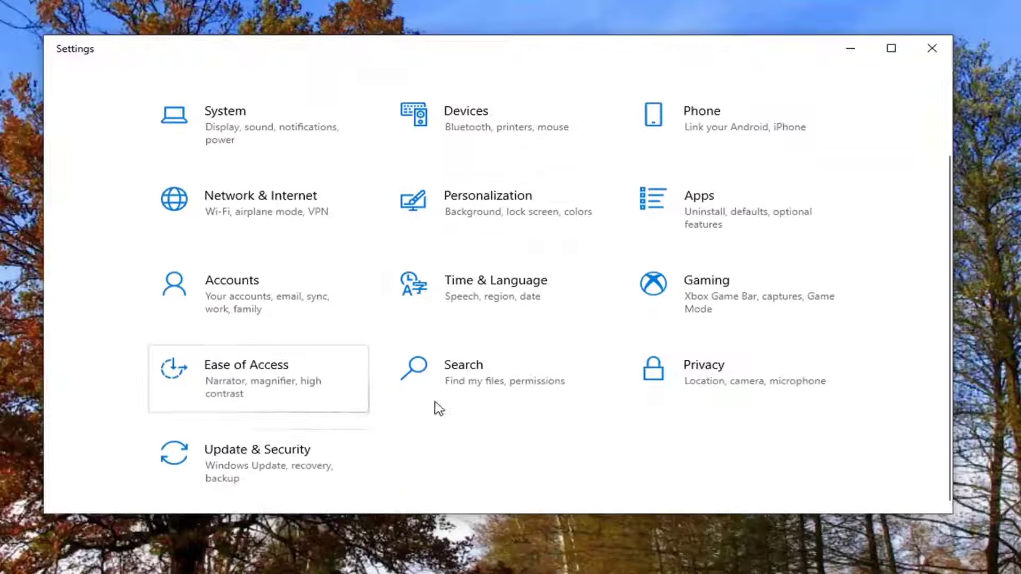
pyautogui.scroll(2, 436, 406)
pyautogui.click(226, 281)
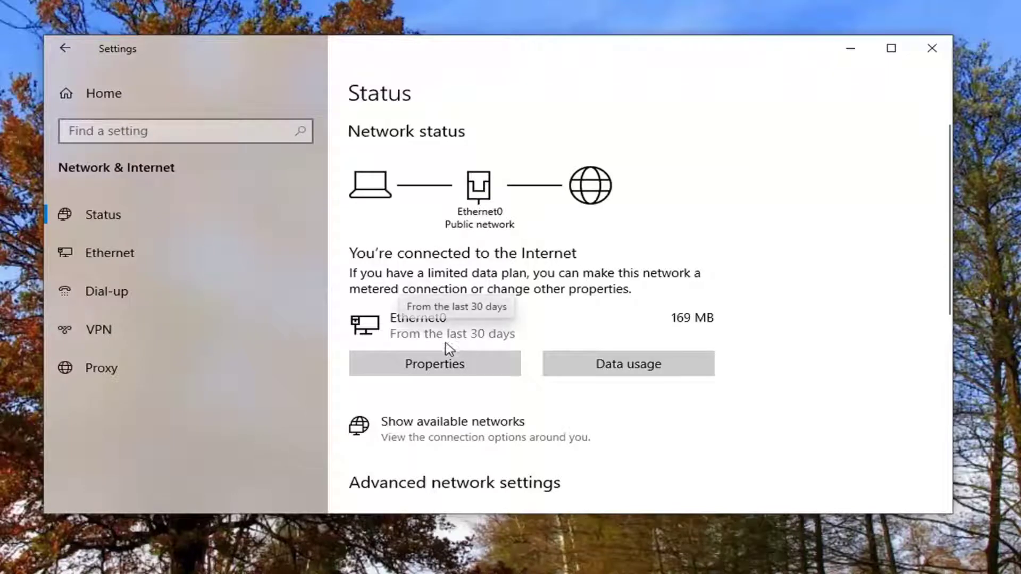
pyautogui.click(429, 374)
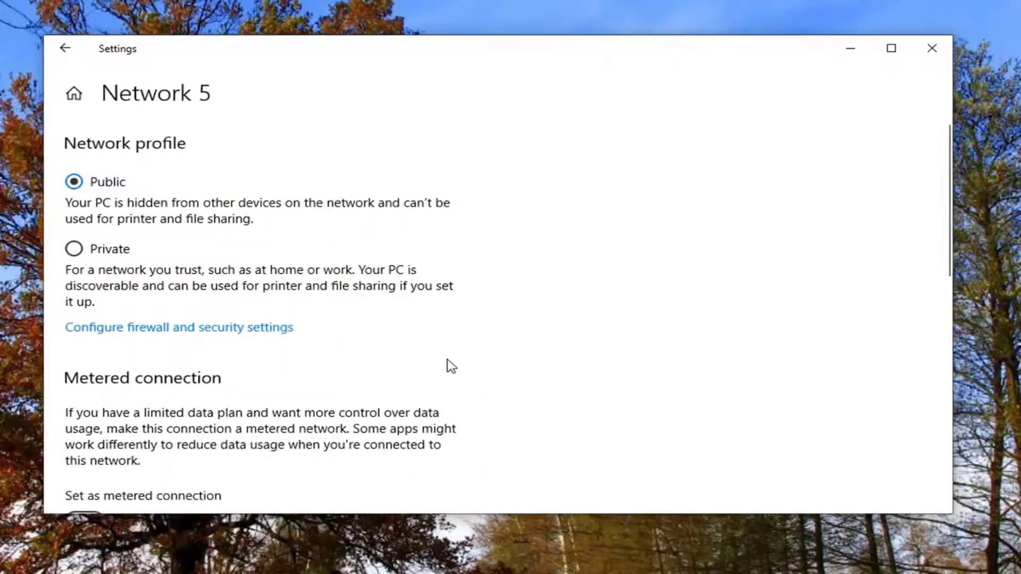
pyautogui.scroll(-3, 453, 349)
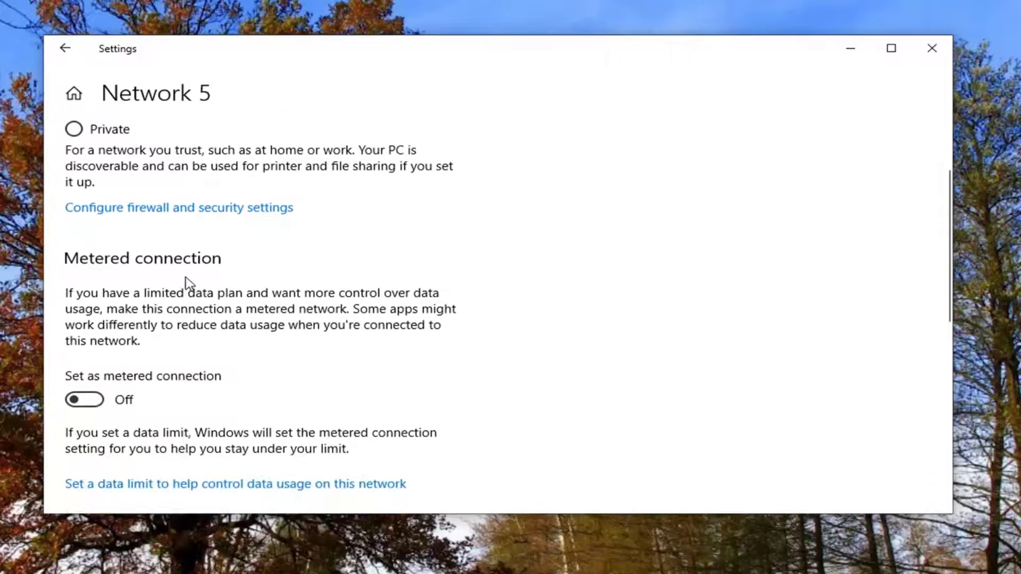
pyautogui.scroll(-2, 150, 347)
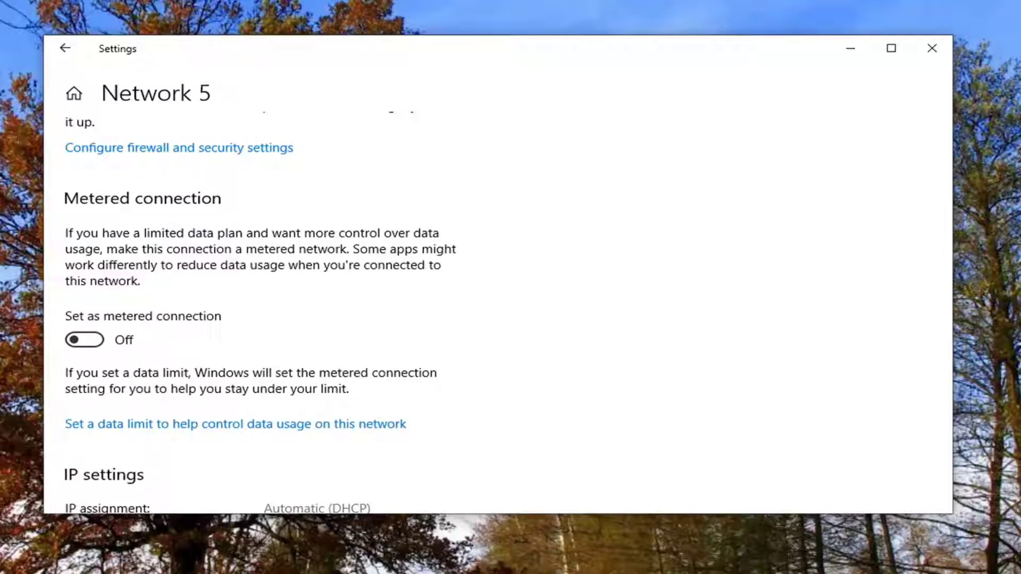
# Return to the Ethernet overview and launch the Run dialog by searching 'run'
pyautogui.click(65, 47)
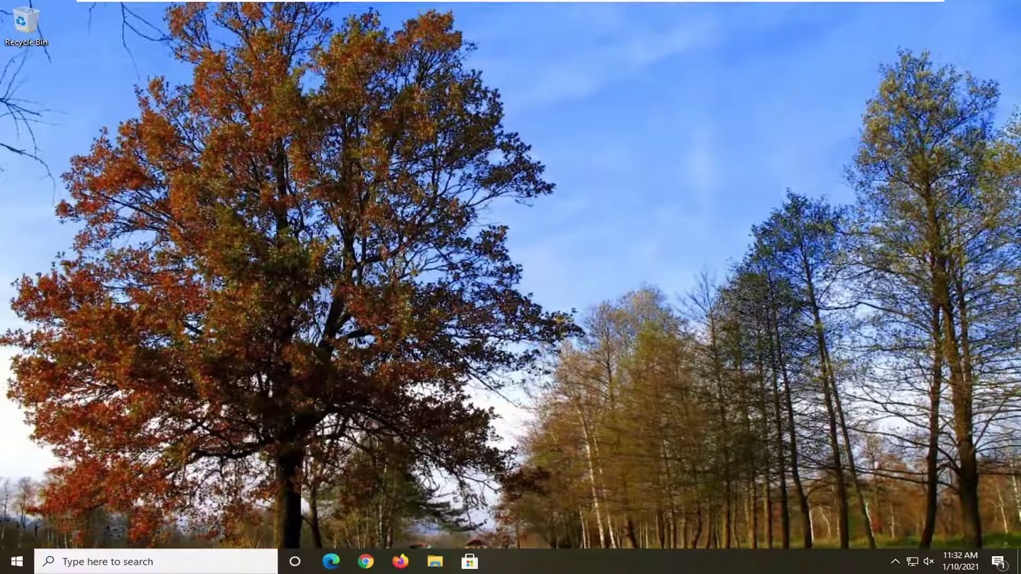
pyautogui.click(17, 563)
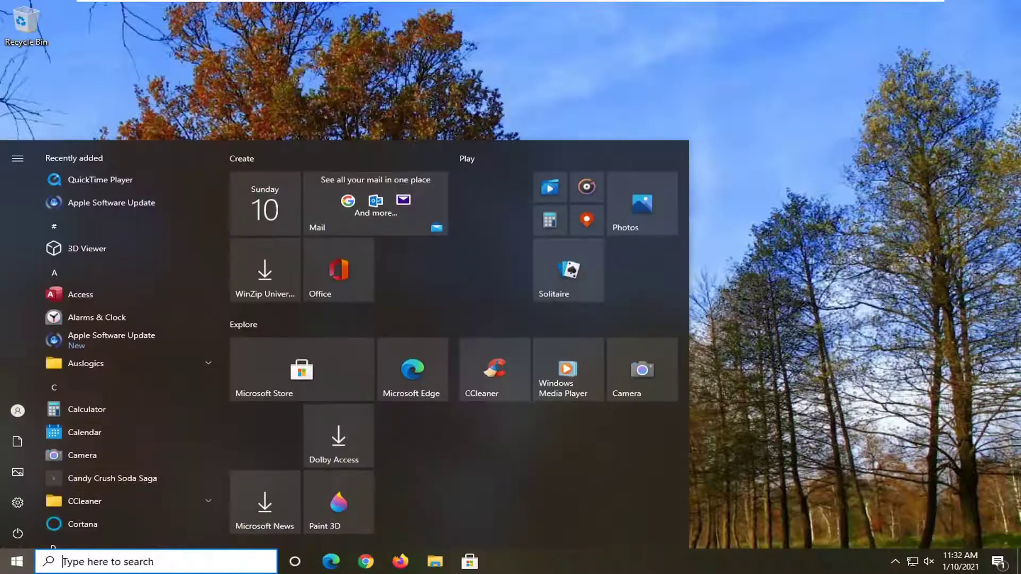
pyautogui.write('run')
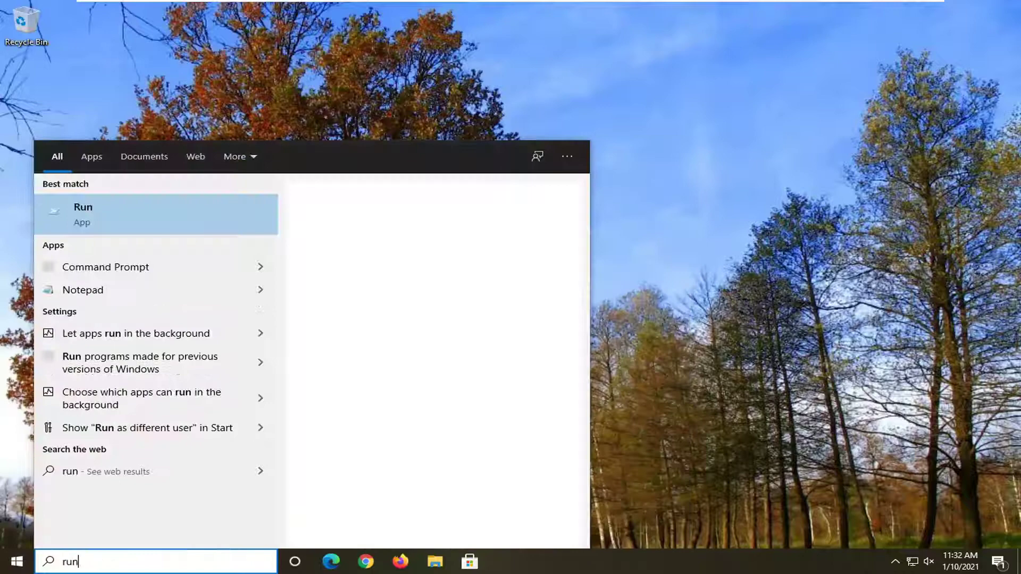
pyautogui.click(94, 216)
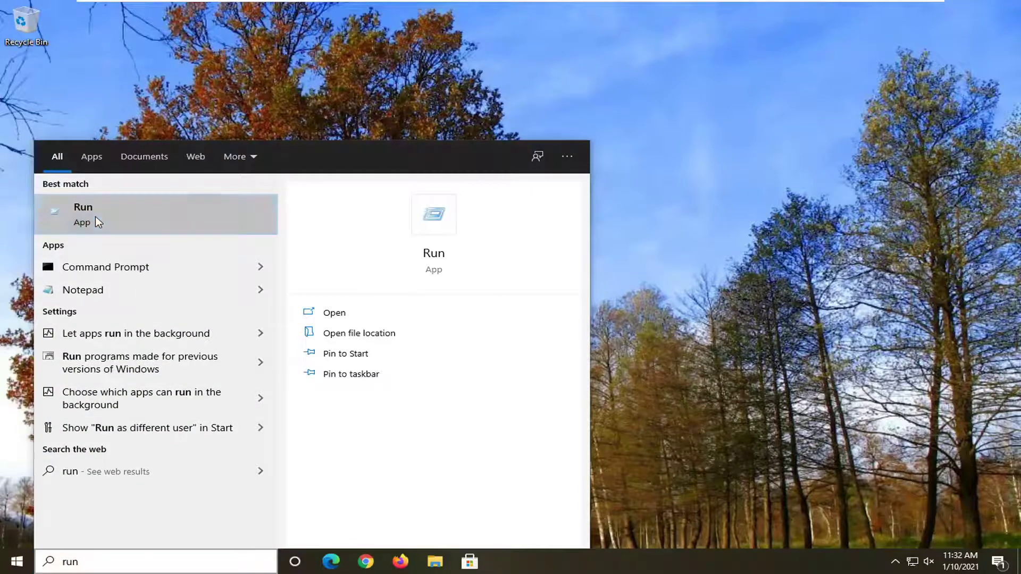
# Paste the ContentDeliveryManager LocalState\Assets folder path into Run and check both ends of it
pyautogui.hotkey('ctrl', 'v')
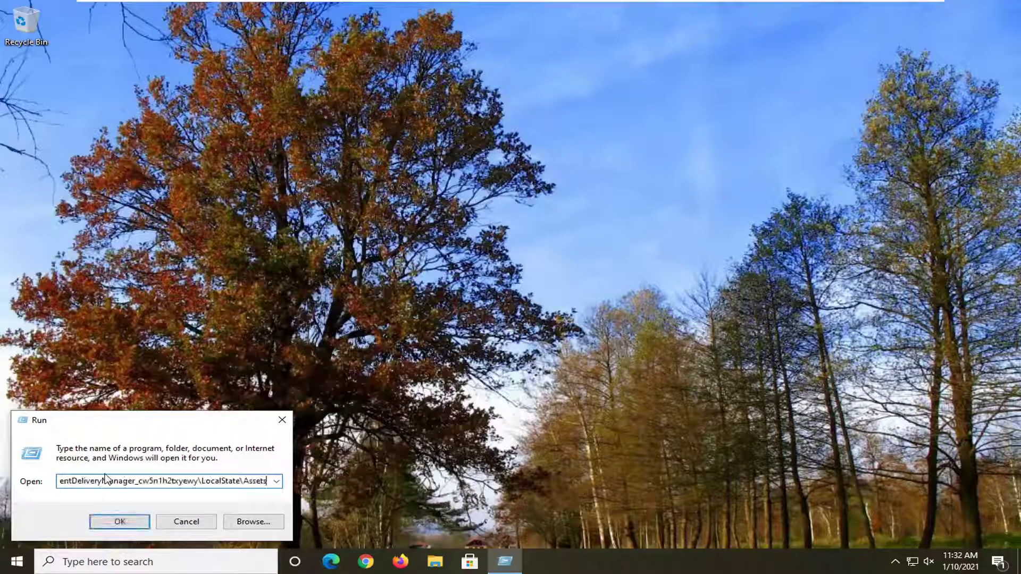
pyautogui.moveTo(150, 481); pyautogui.dragTo(60, 481)
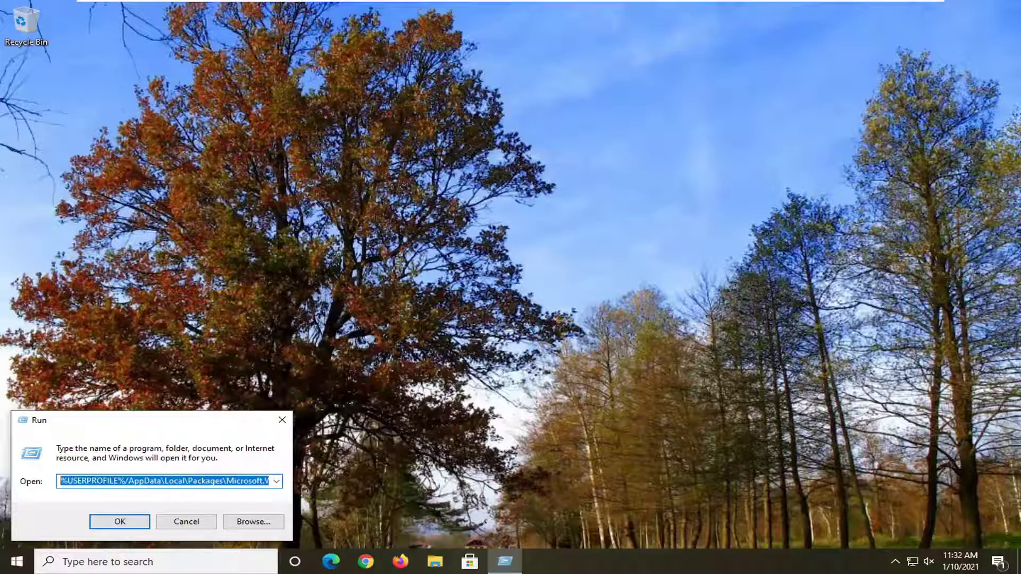
pyautogui.click(108, 480)
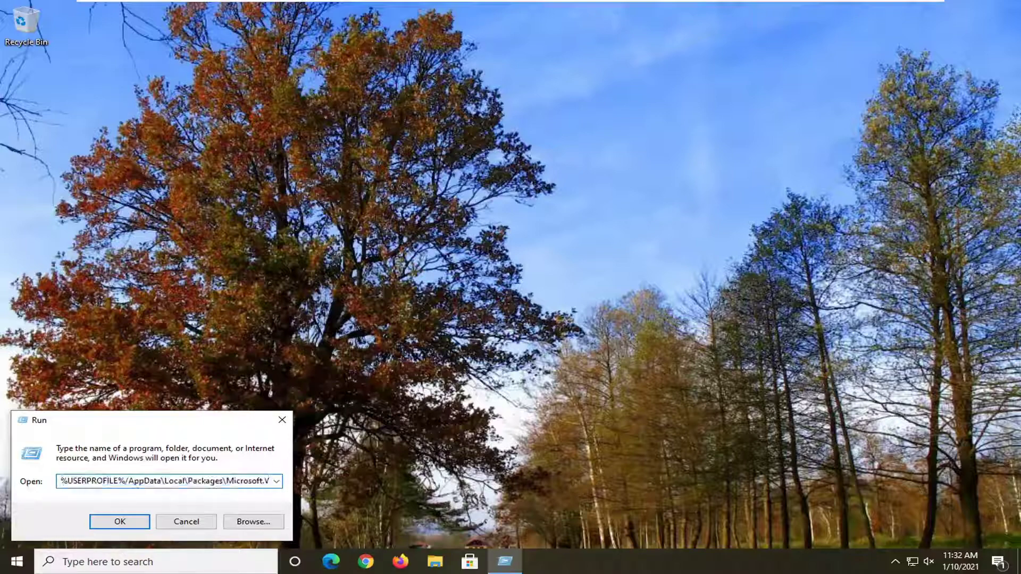
pyautogui.moveTo(108, 481); pyautogui.dragTo(279, 481)
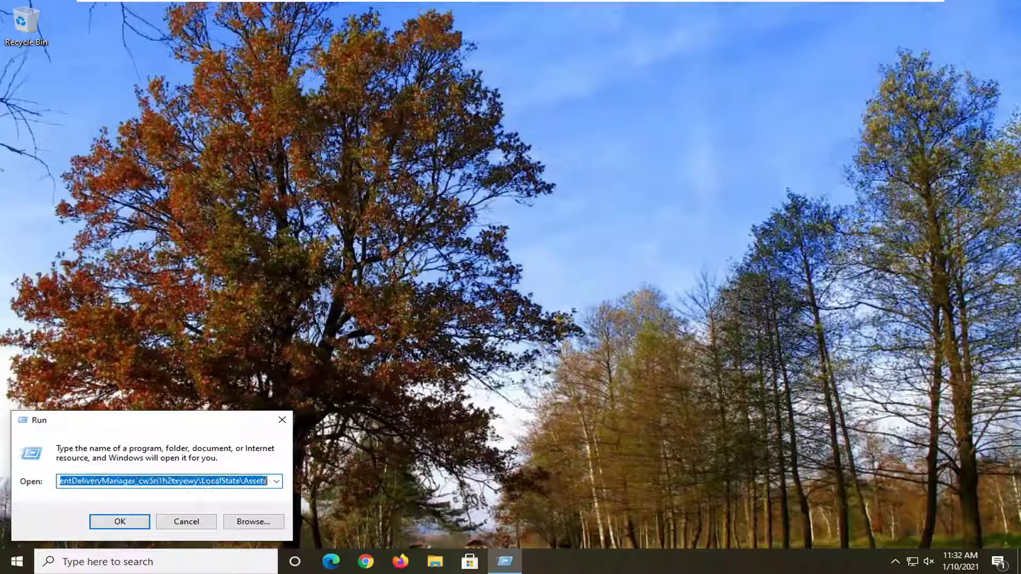
pyautogui.click(219, 480)
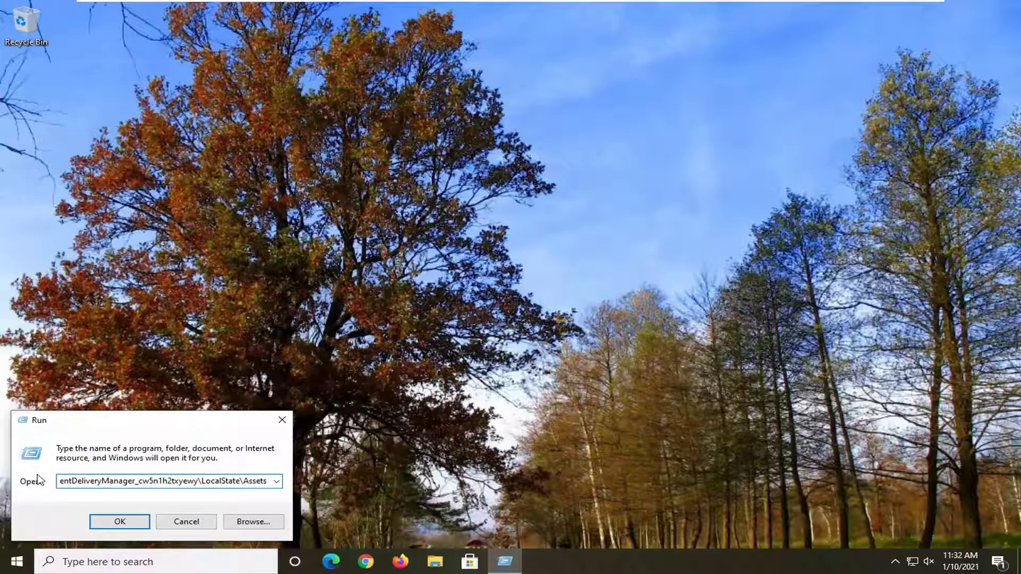
# Open the Assets folder from Run and delete all 14 files in it
pyautogui.click(119, 522)
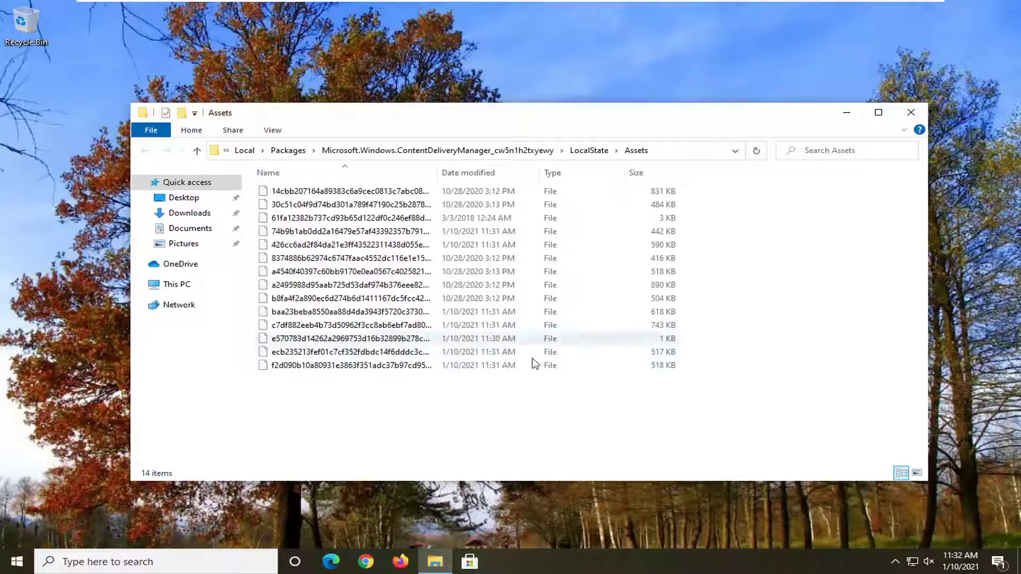
pyautogui.moveTo(725, 433); pyautogui.dragTo(319, 207)
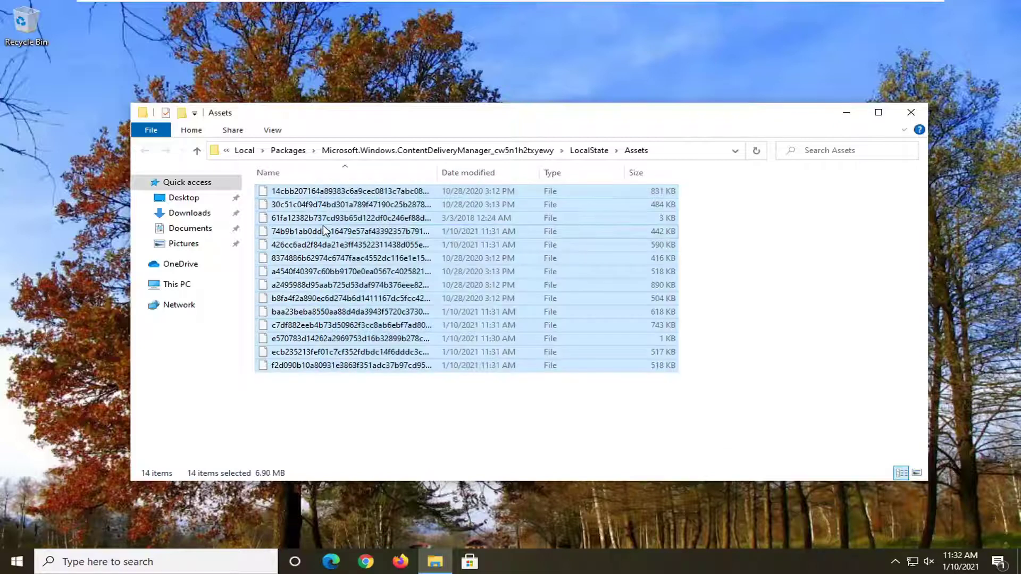
pyautogui.rightClick(324, 227)
pyautogui.click(358, 398)
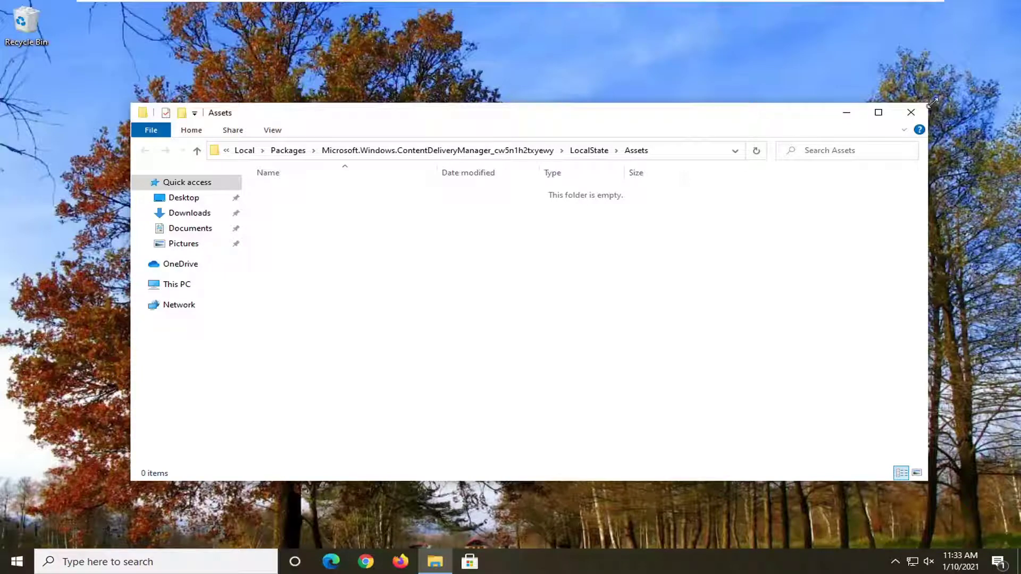
# Close the File Explorer window showing the empty Assets folder
pyautogui.click(911, 112)
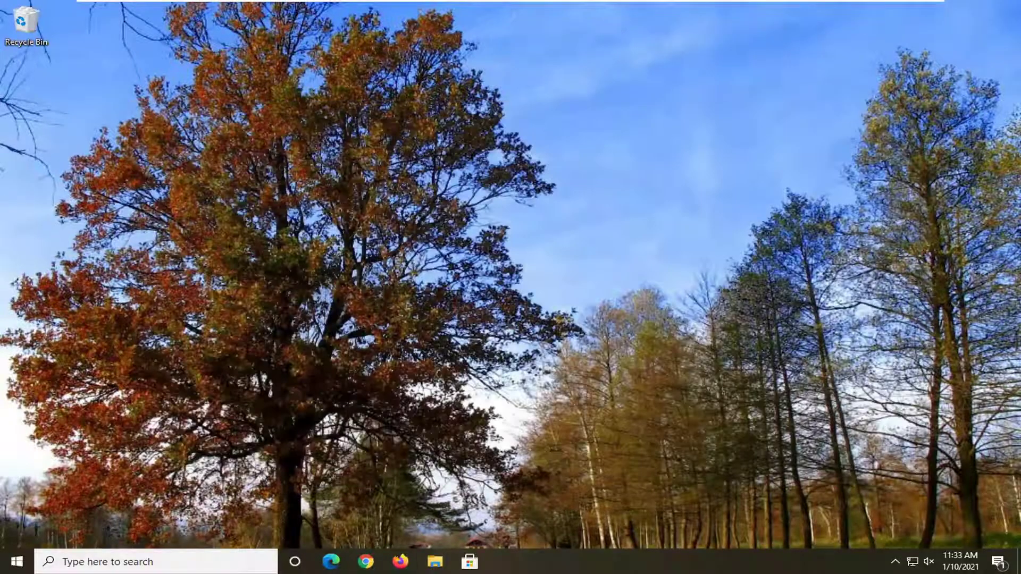